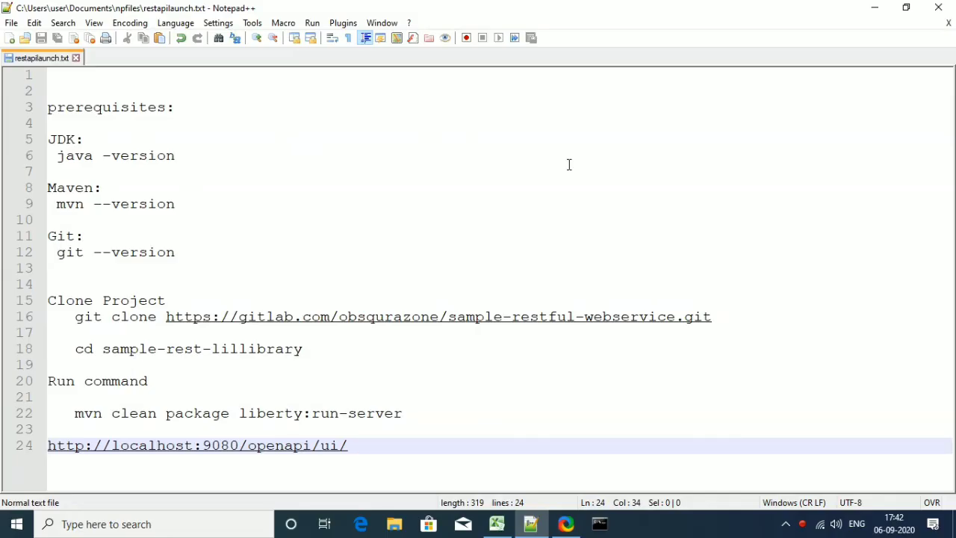
Review the notes' prerequisites, clone, cd, run and Swagger UI address sections.
drag(191, 259, 13, 112)
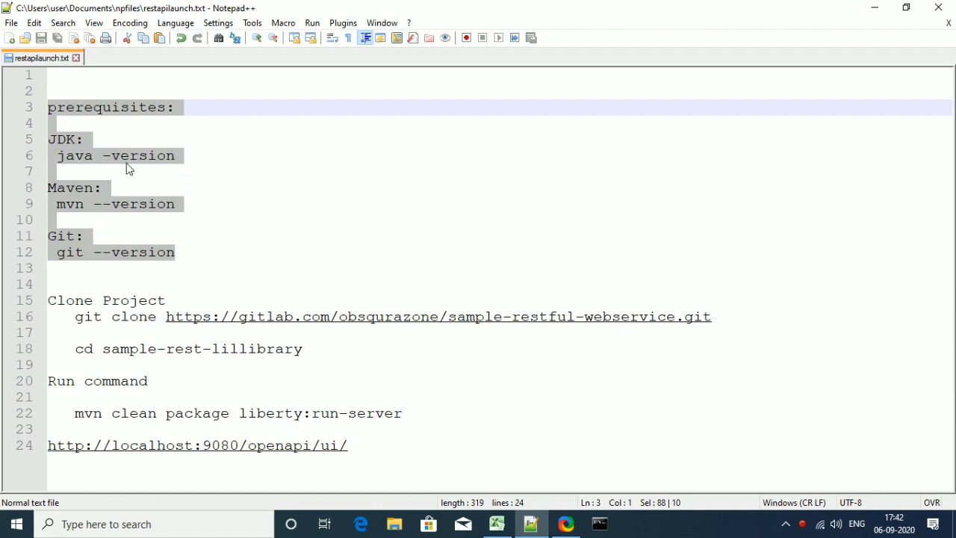
mouse_move(743, 330)
mouse_down()
mouse_move(166, 316)
mouse_move(201, 281)
mouse_move(35, 293)
mouse_up()
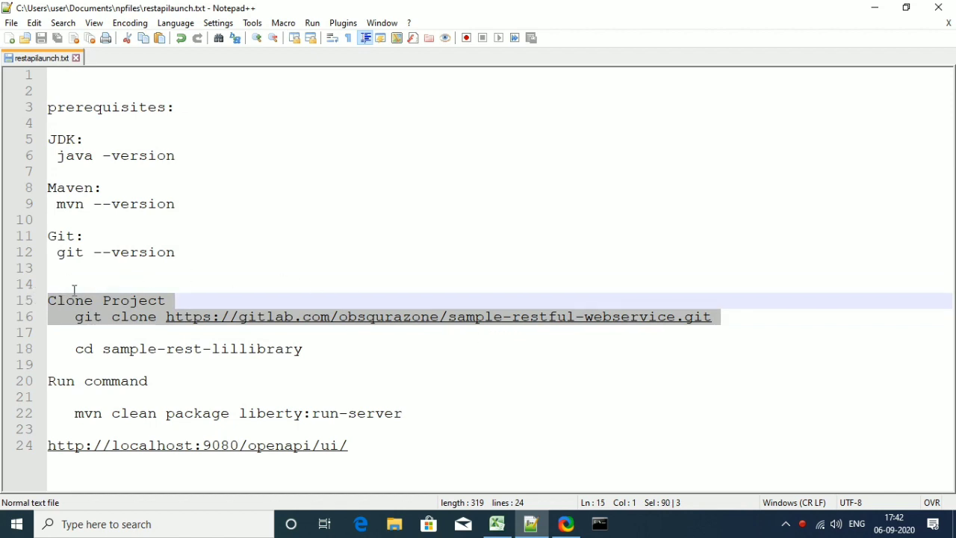
drag(315, 349, 58, 348)
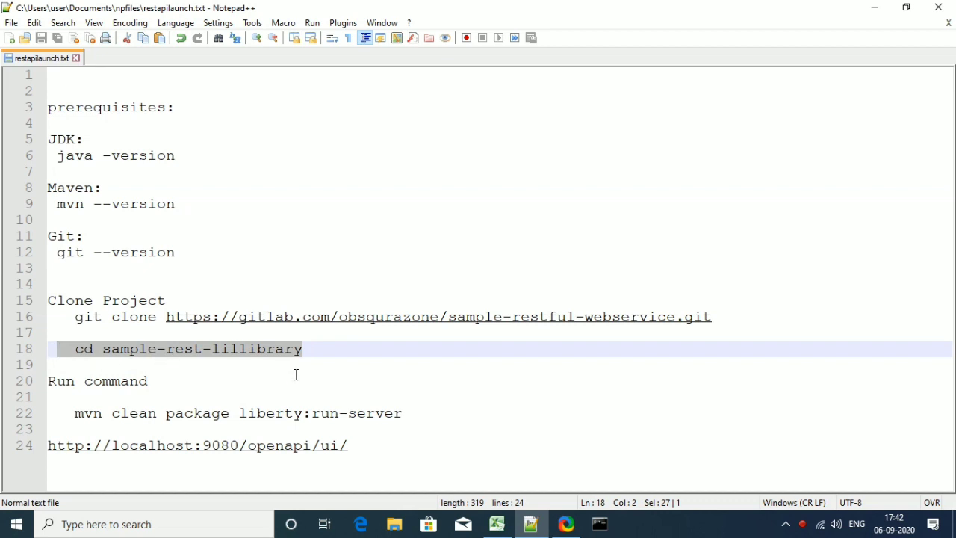
drag(431, 416, 26, 381)
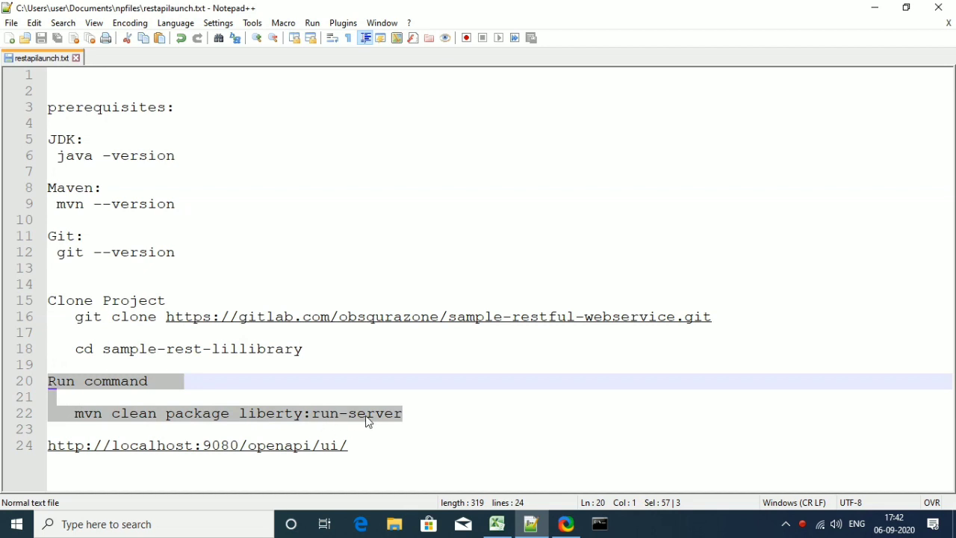
drag(374, 445, 35, 448)
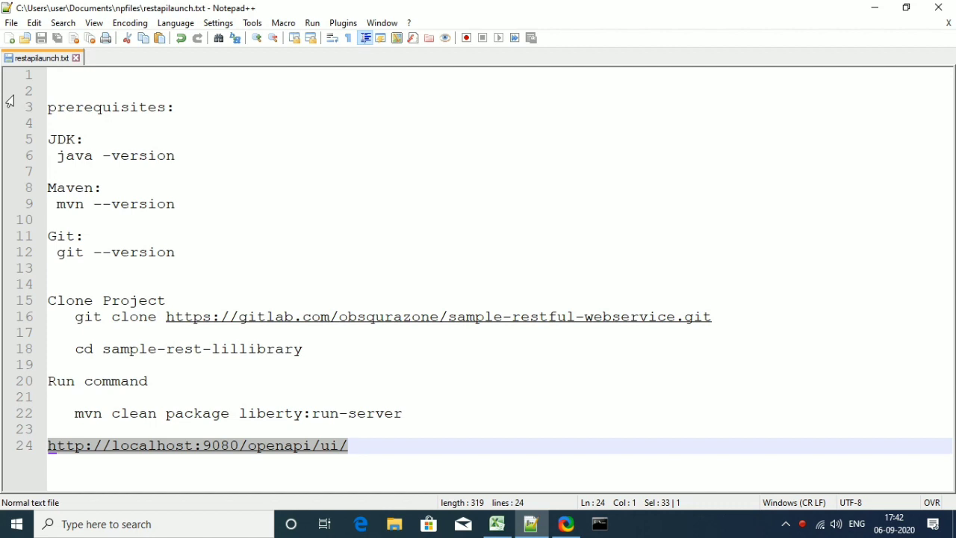
Run java -version from the notes in Command Prompt, confirming Java 1.8.0_261, then close it.
click(599, 524)
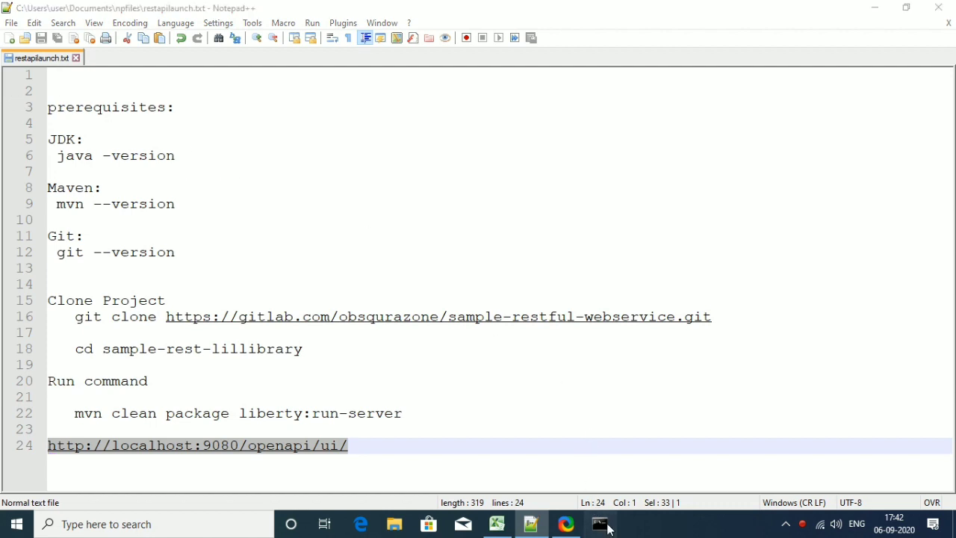
drag(394, 90, 565, 105)
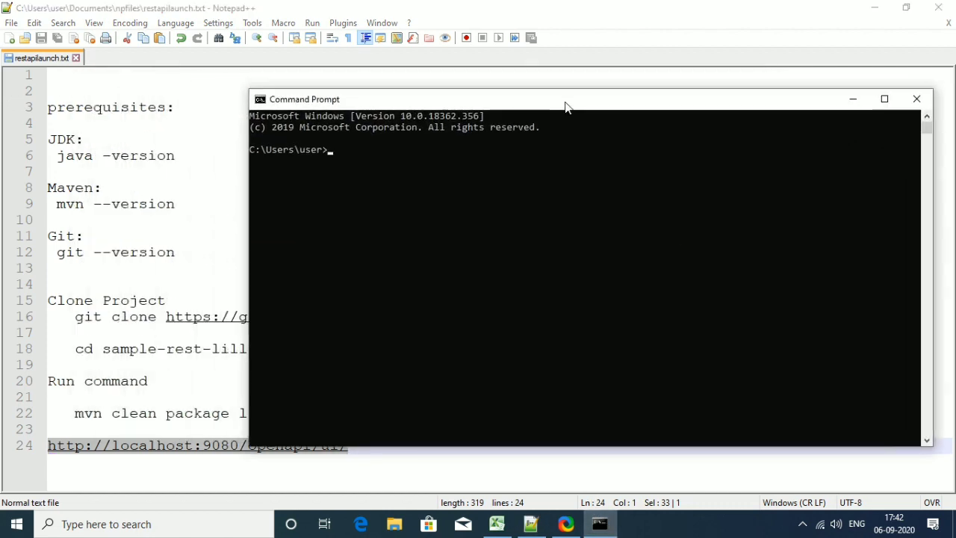
drag(176, 157, 57, 156)
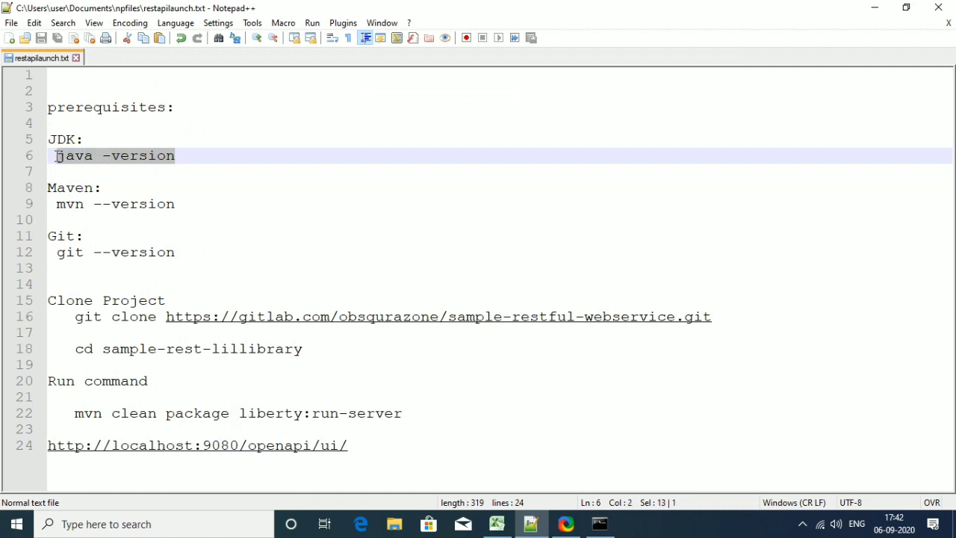
right_click(72, 163)
click(114, 181)
click(601, 523)
right_click(396, 194)
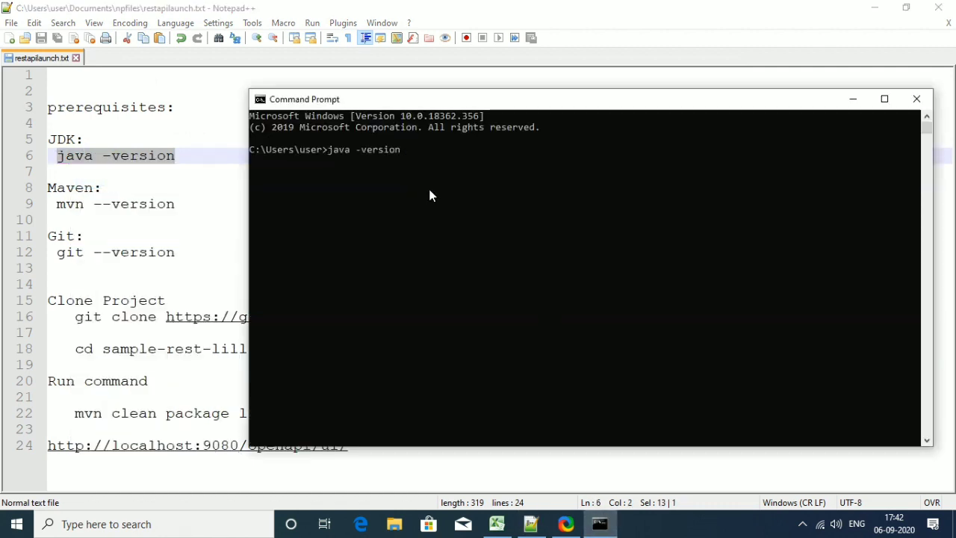
key(Return)
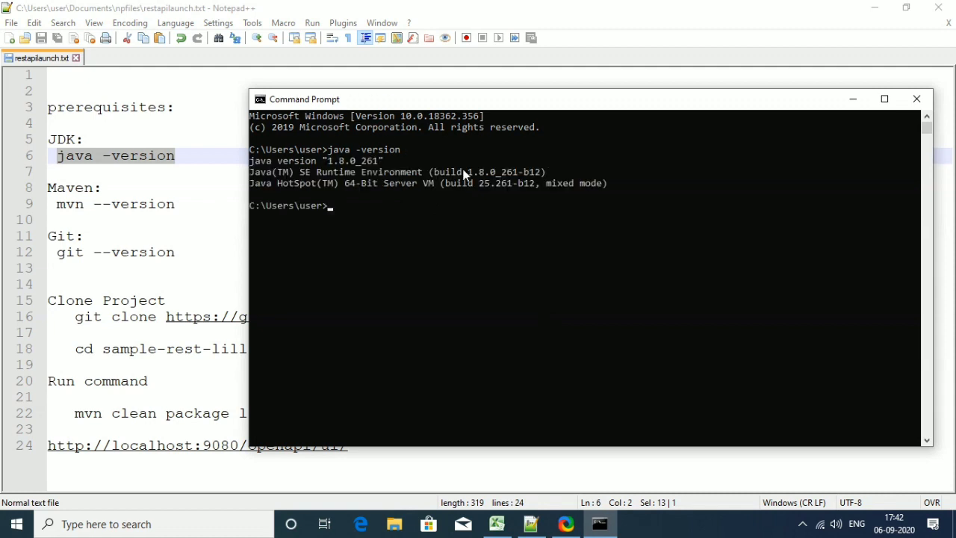
drag(385, 163, 268, 166)
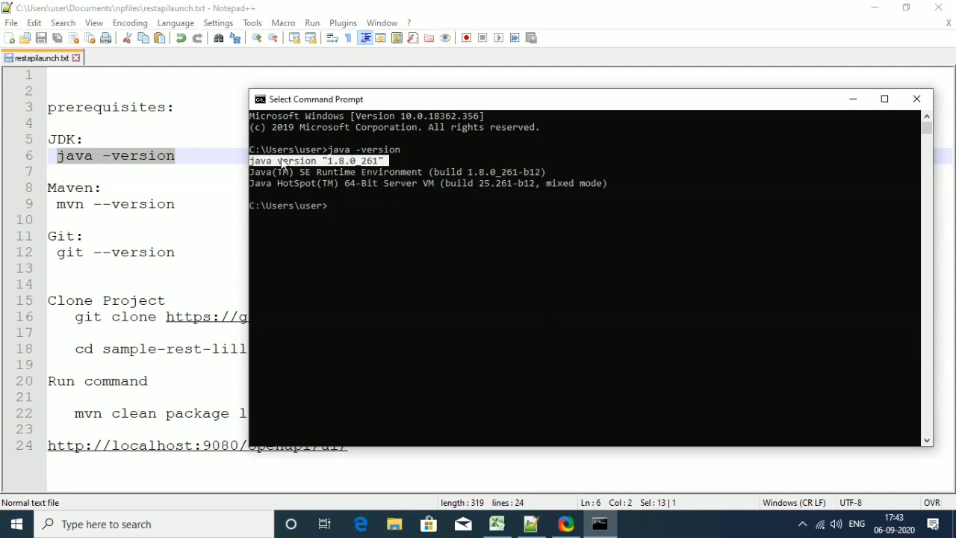
click(923, 108)
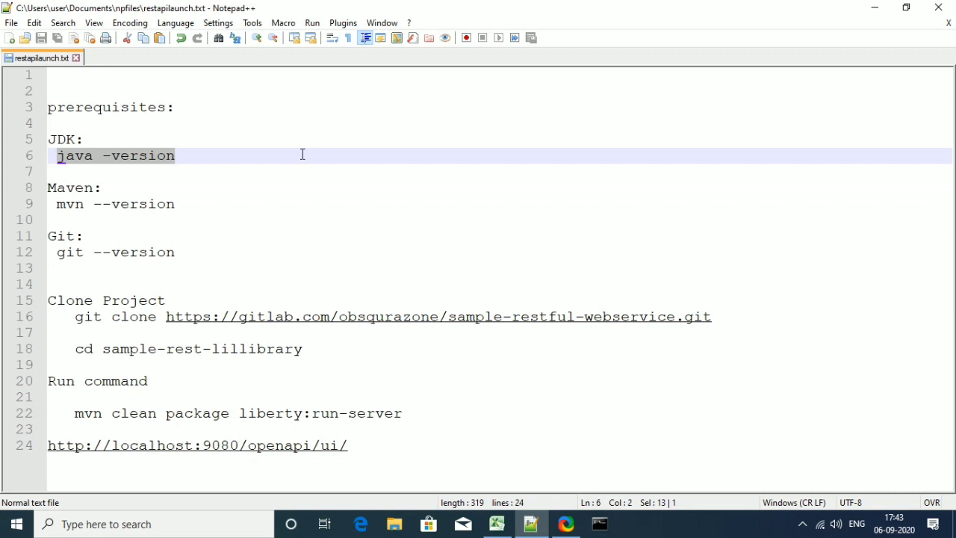
Run the notes' mvn --version in Command Prompt, confirming Apache Maven 3.6.3 and its Maven home path.
drag(176, 204, 56, 203)
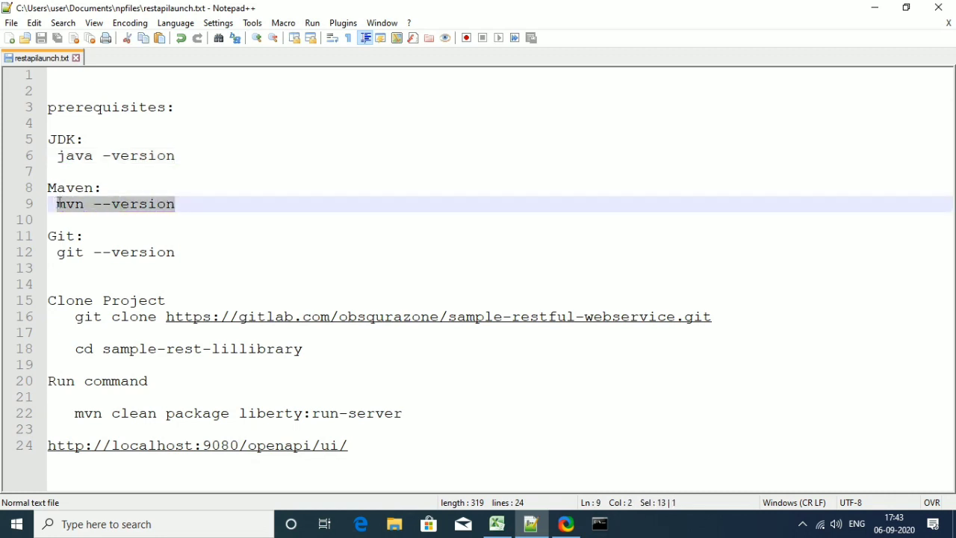
right_click(58, 204)
click(100, 229)
click(599, 523)
right_click(337, 235)
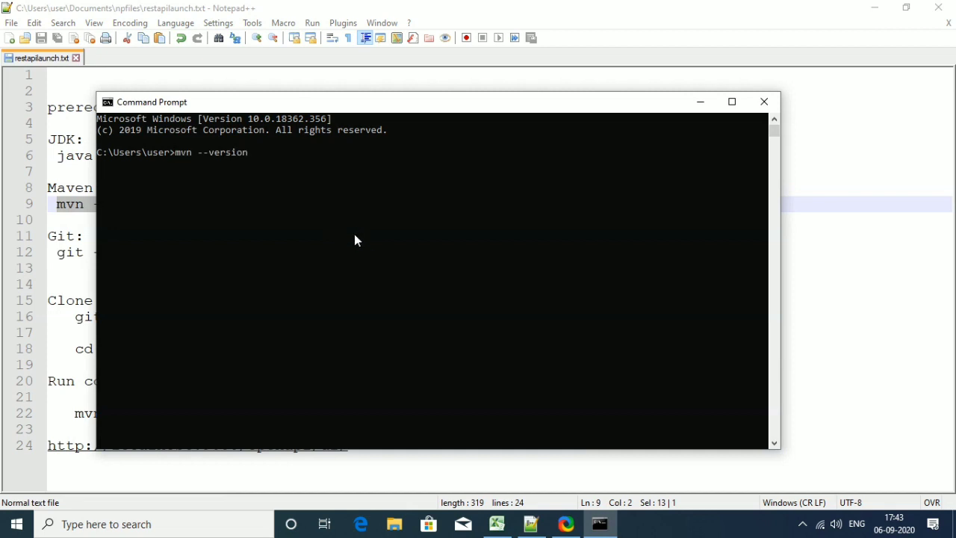
key(Return)
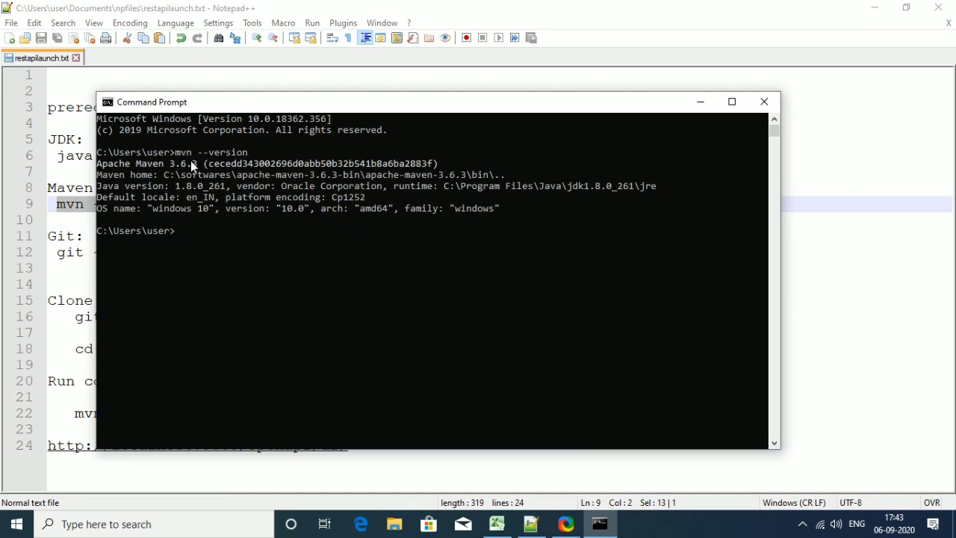
drag(96, 163, 201, 164)
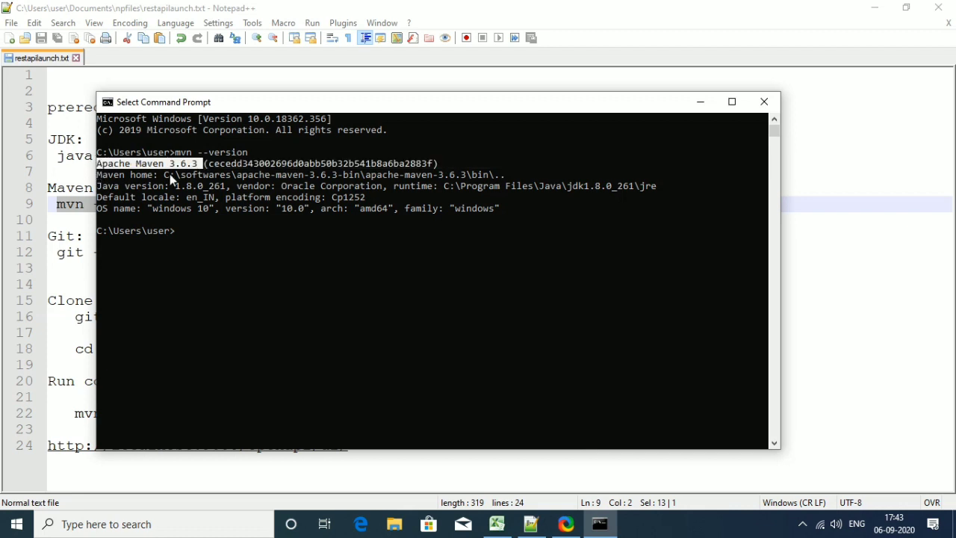
drag(504, 174, 97, 178)
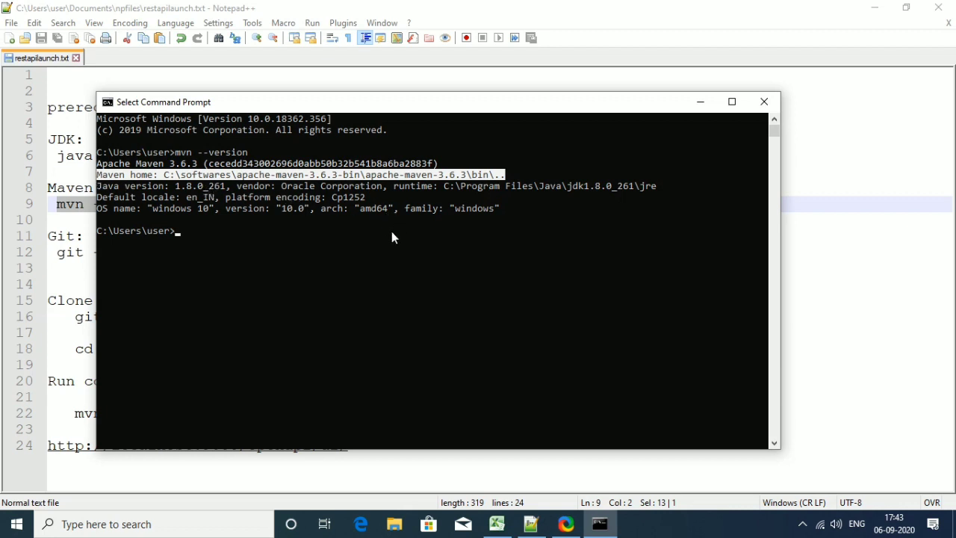
Run git --version in a fresh Command Prompt, confirming 2.28.0.windows.1, then select the GitLab URL.
click(765, 101)
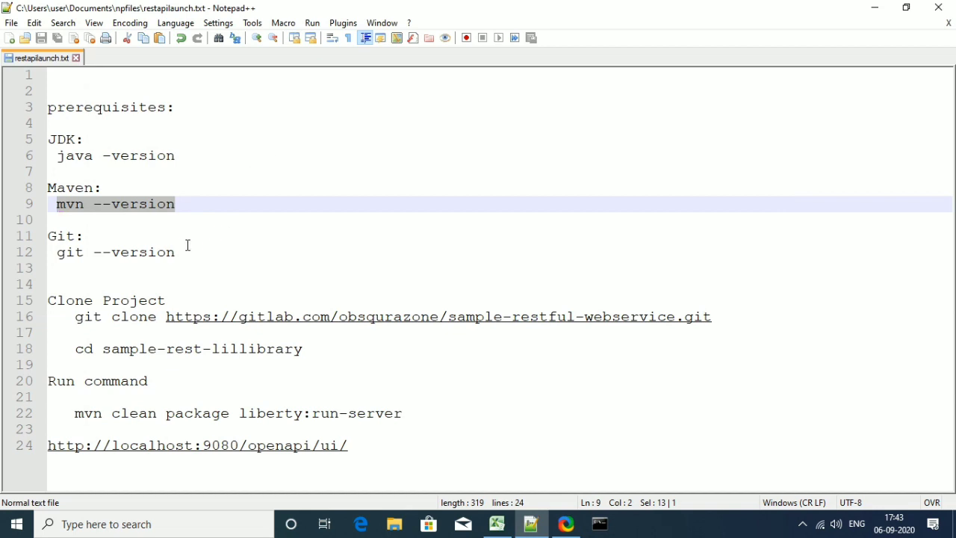
drag(182, 253, 48, 253)
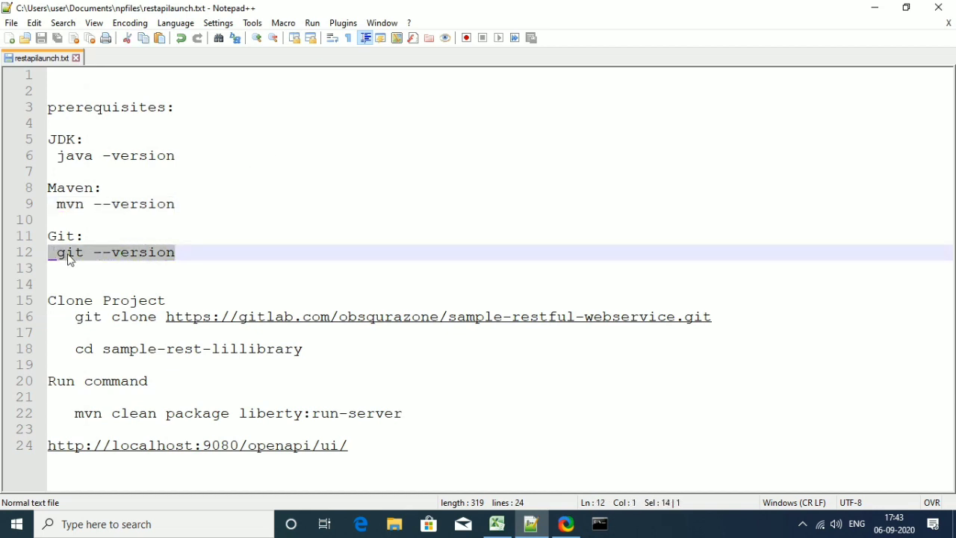
right_click(66, 258)
click(105, 240)
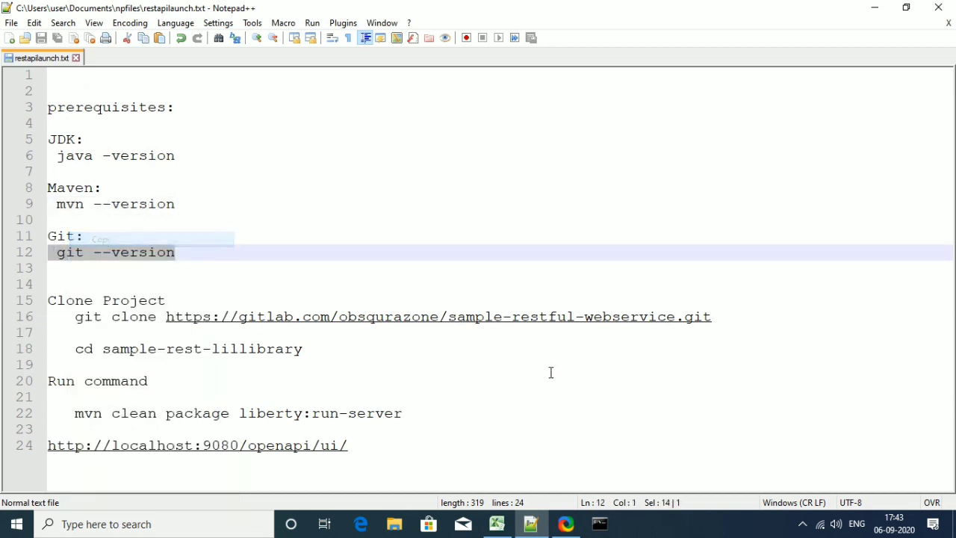
click(602, 523)
key(ctrl+v)
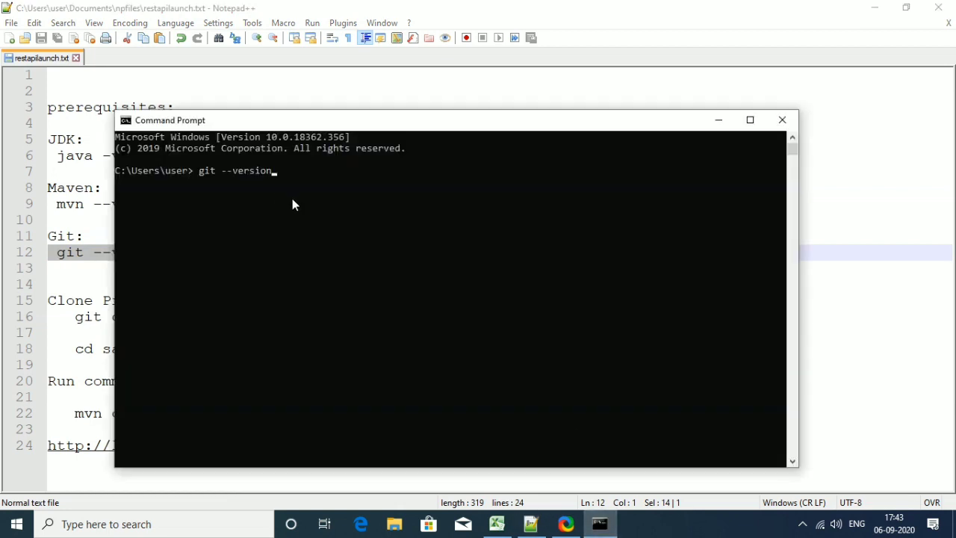
key(Return)
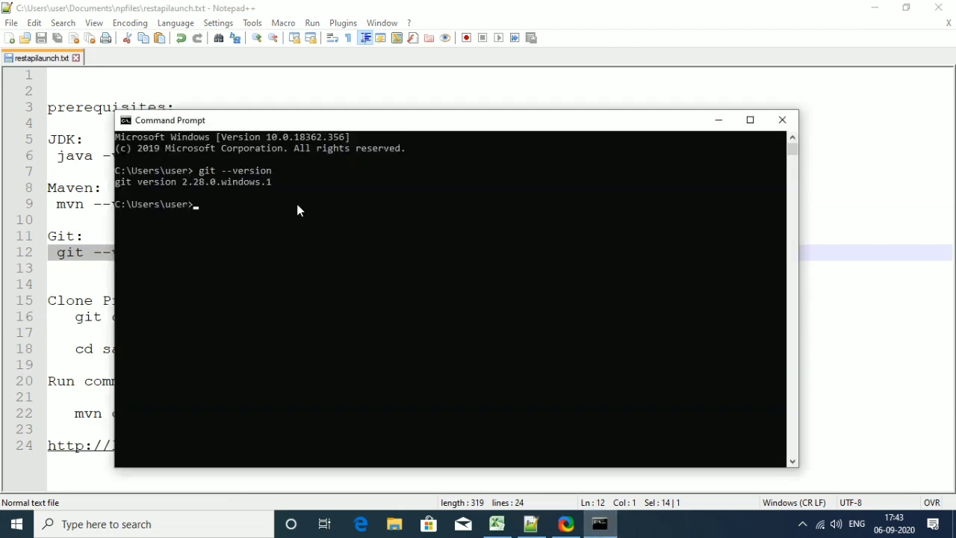
drag(287, 182, 104, 188)
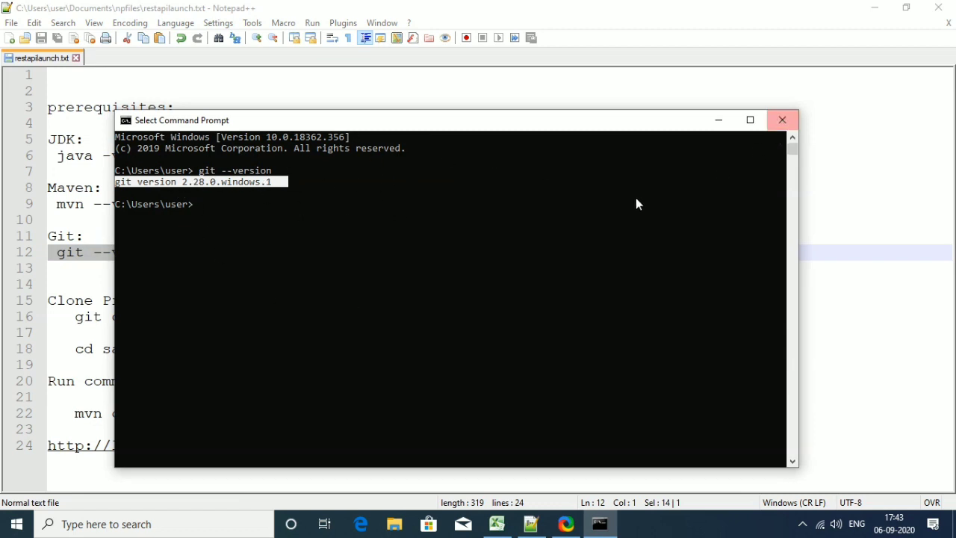
click(781, 120)
double_click(343, 320)
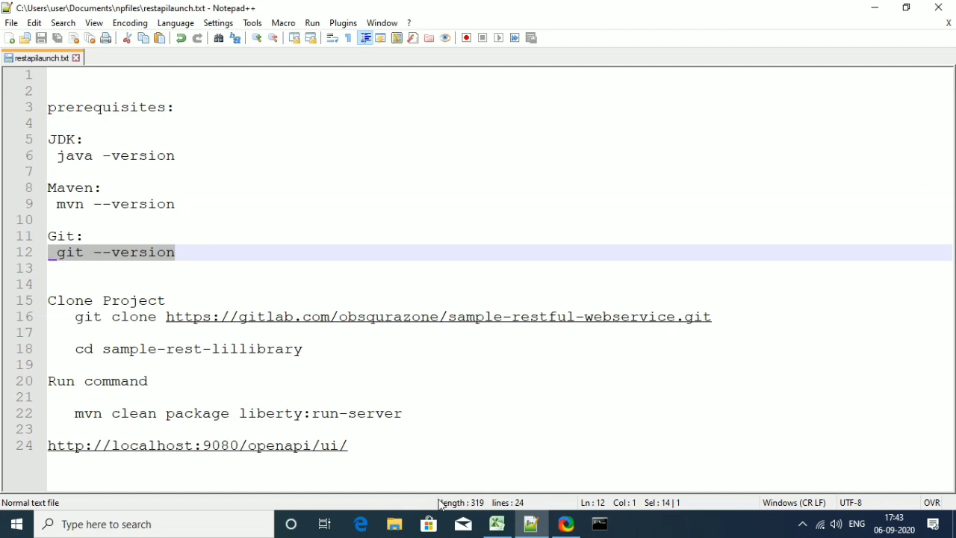
Open a Git Bash terminal in Documents\Projects via File Explorer, then return to the notes.
click(396, 524)
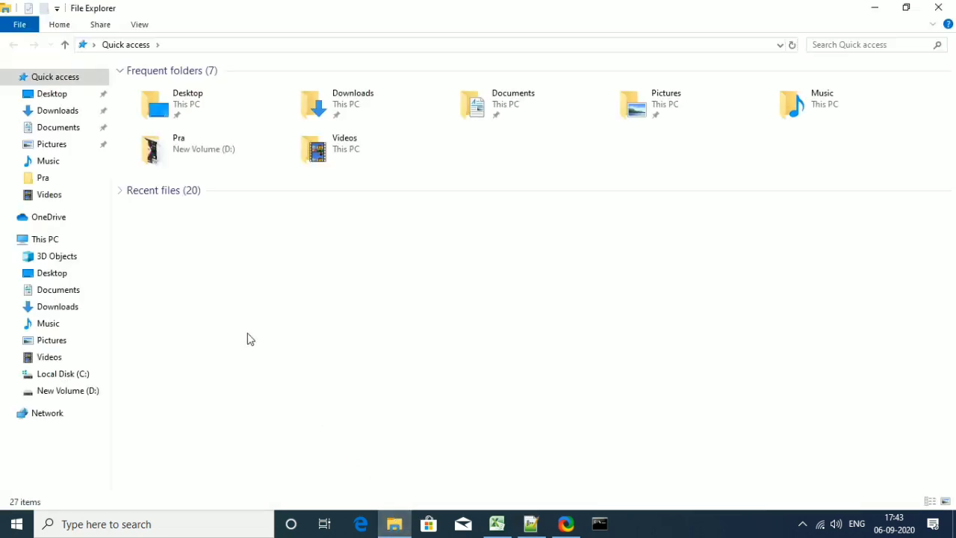
click(69, 133)
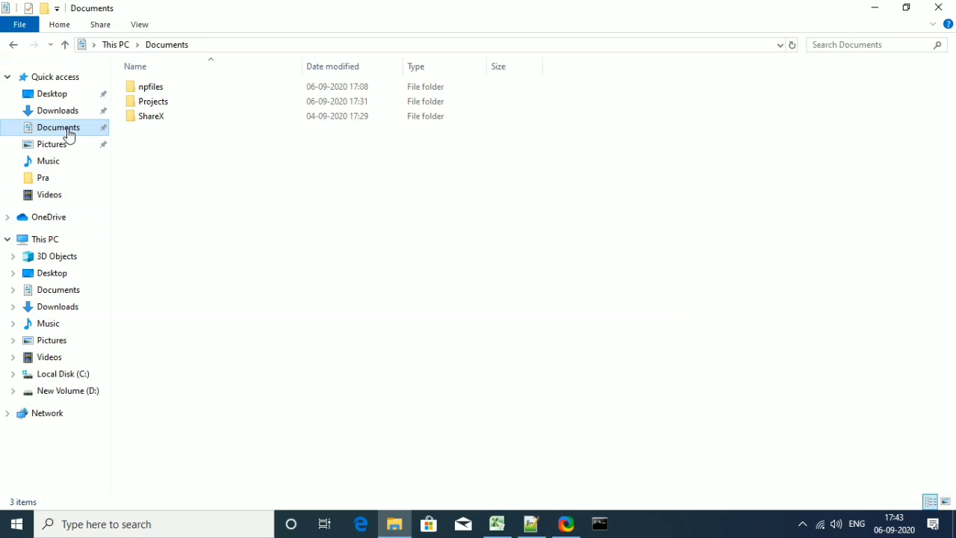
double_click(172, 106)
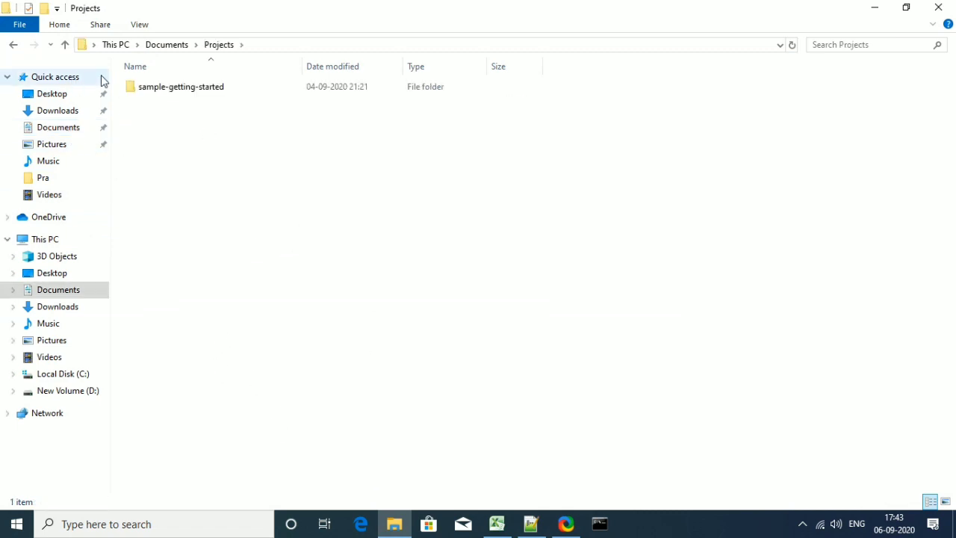
right_click(236, 137)
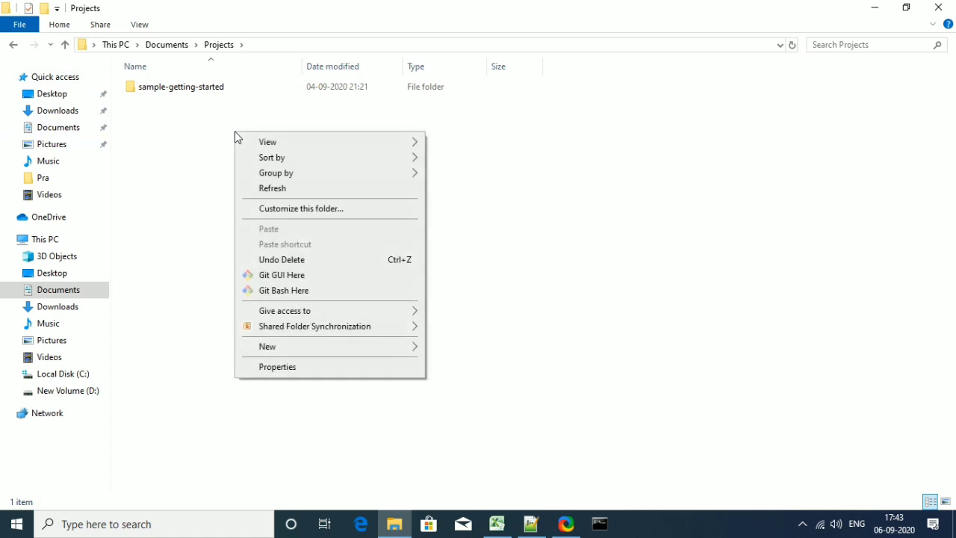
click(295, 293)
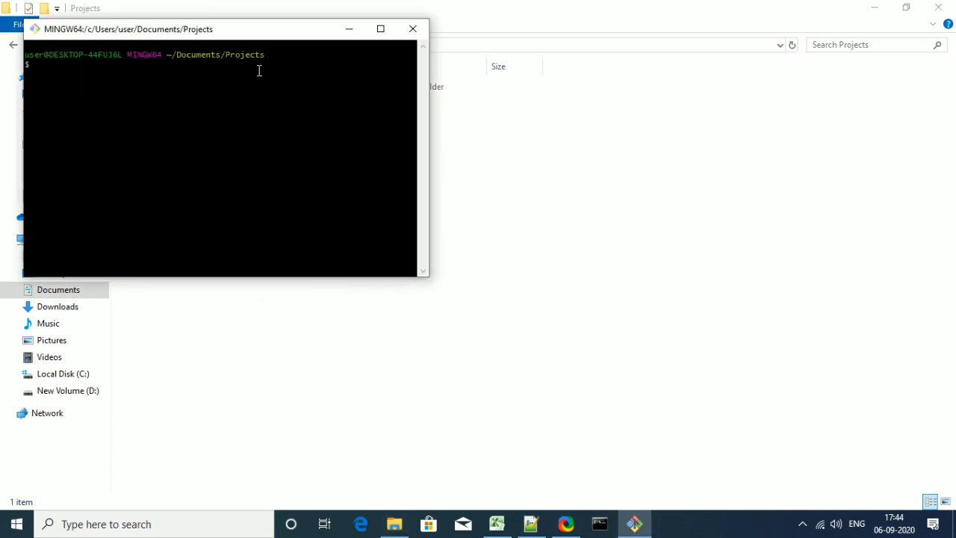
drag(269, 33, 397, 117)
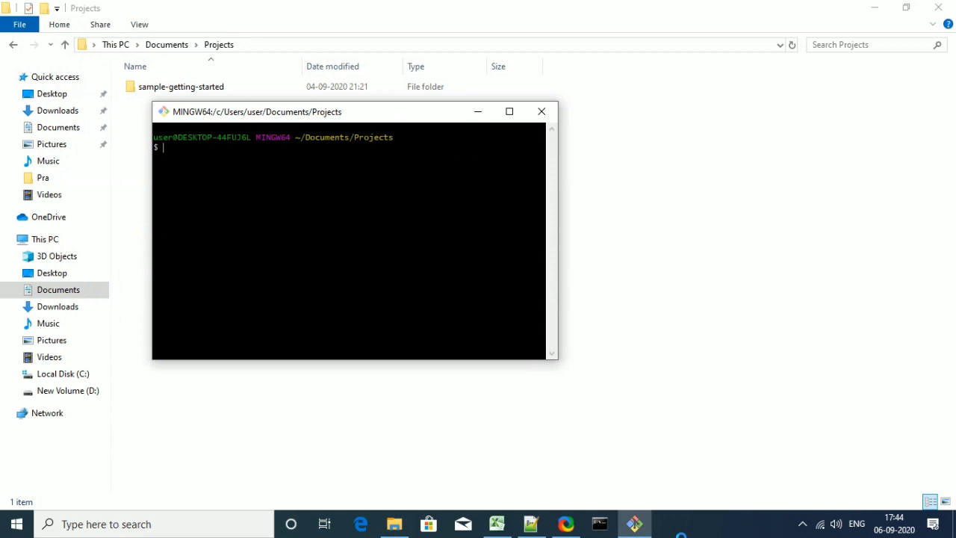
click(531, 523)
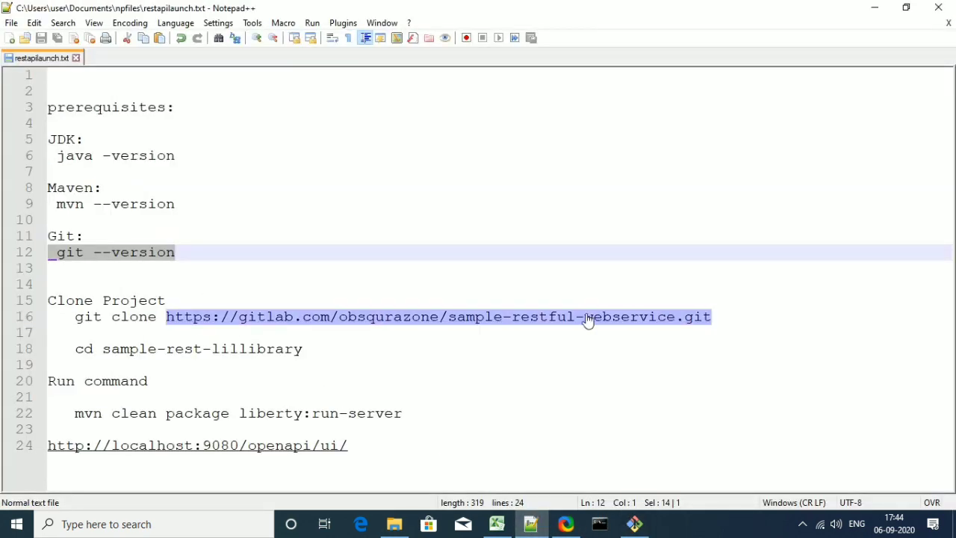
Paste the notes' git clone command into Git Bash to clone sample-restful-webservice, then check Projects.
mouse_move(75, 317)
mouse_down()
mouse_move(201, 328)
mouse_move(716, 316)
mouse_up()
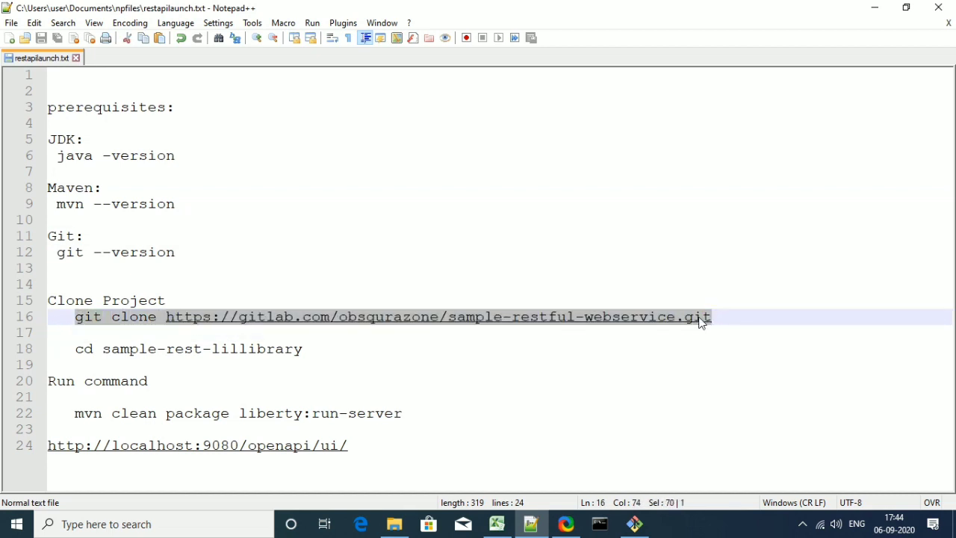
right_click(701, 320)
click(739, 46)
click(634, 524)
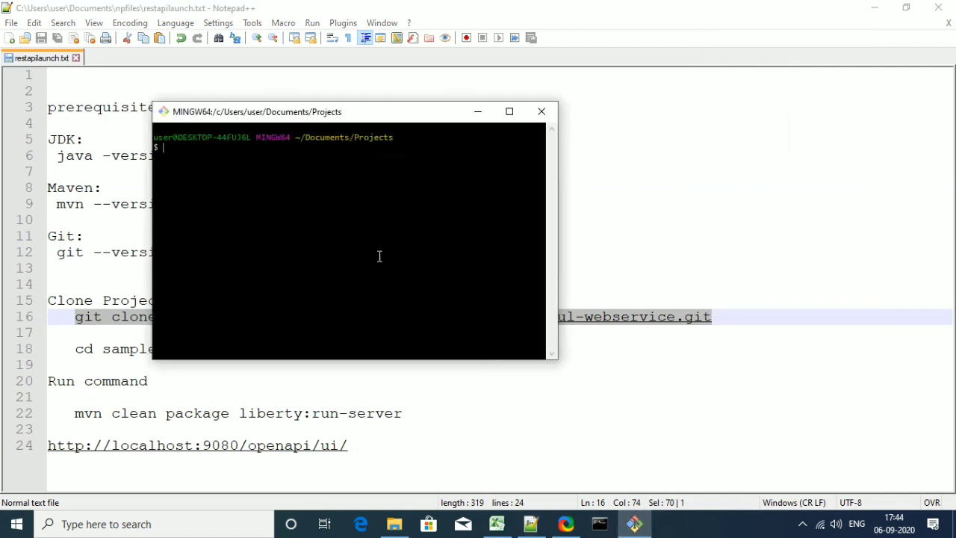
right_click(197, 156)
click(222, 201)
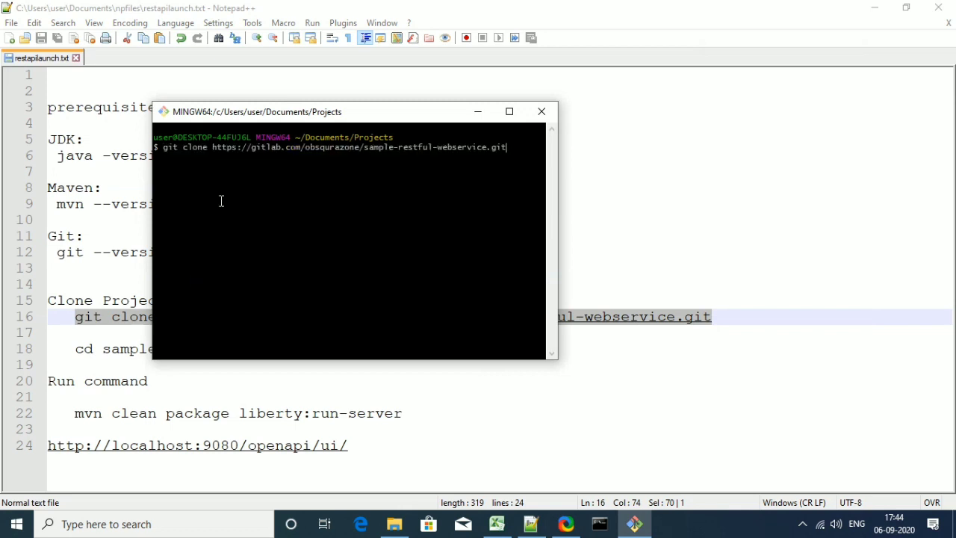
key(Return)
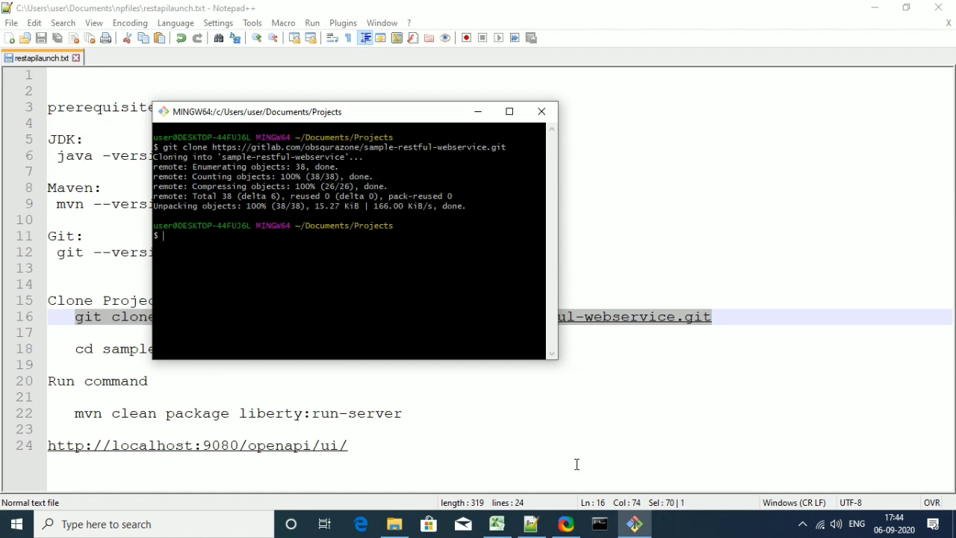
click(395, 523)
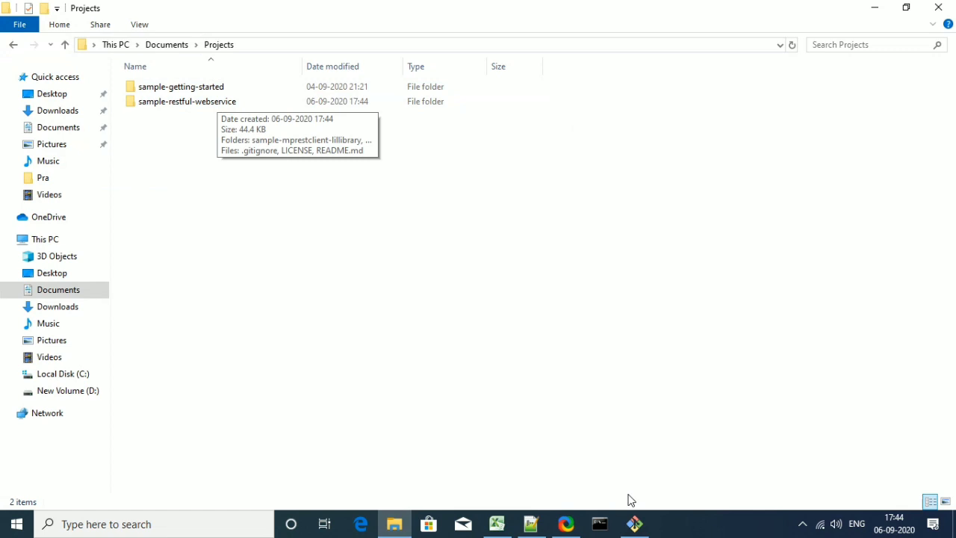
Browse into sample-restful-webservice\sample-rest-lillibrary to see src and pom, then return to the notes.
click(530, 523)
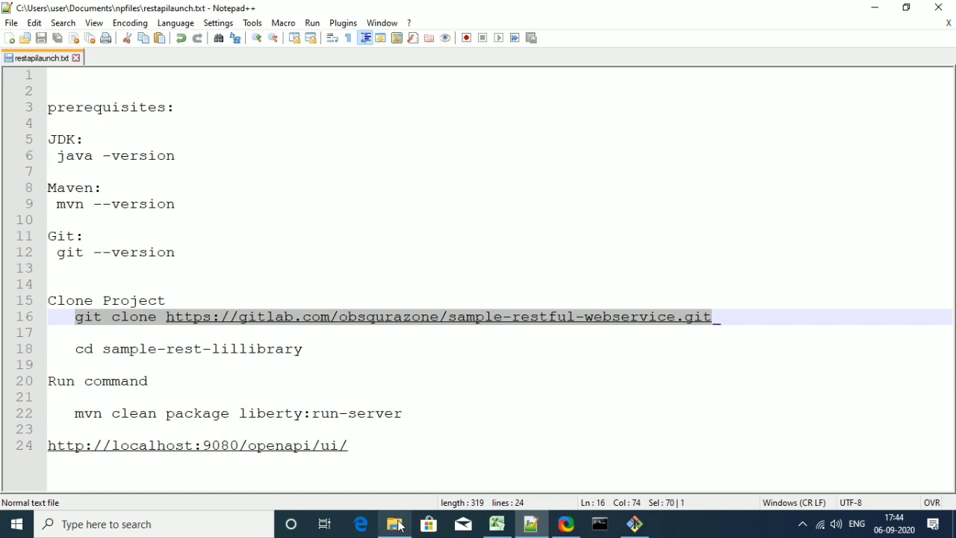
click(400, 526)
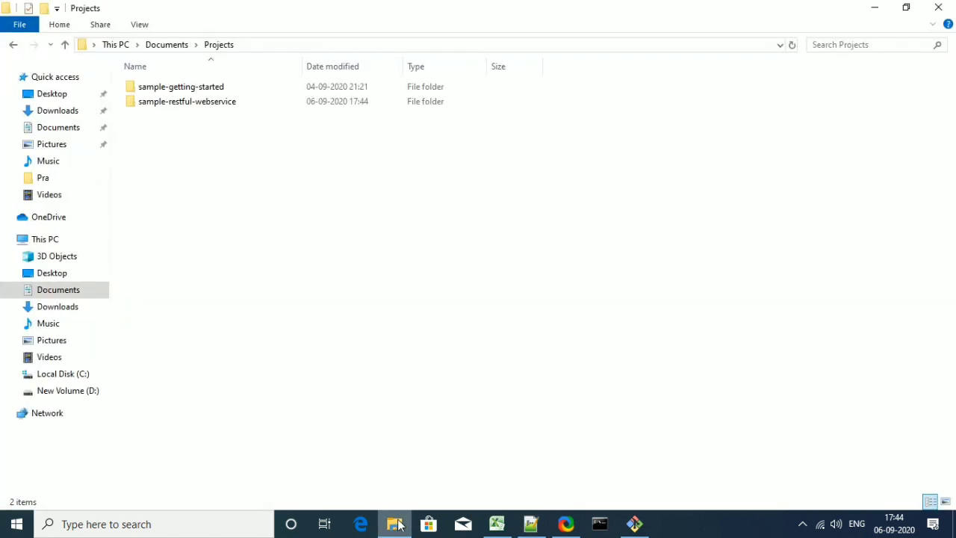
double_click(203, 104)
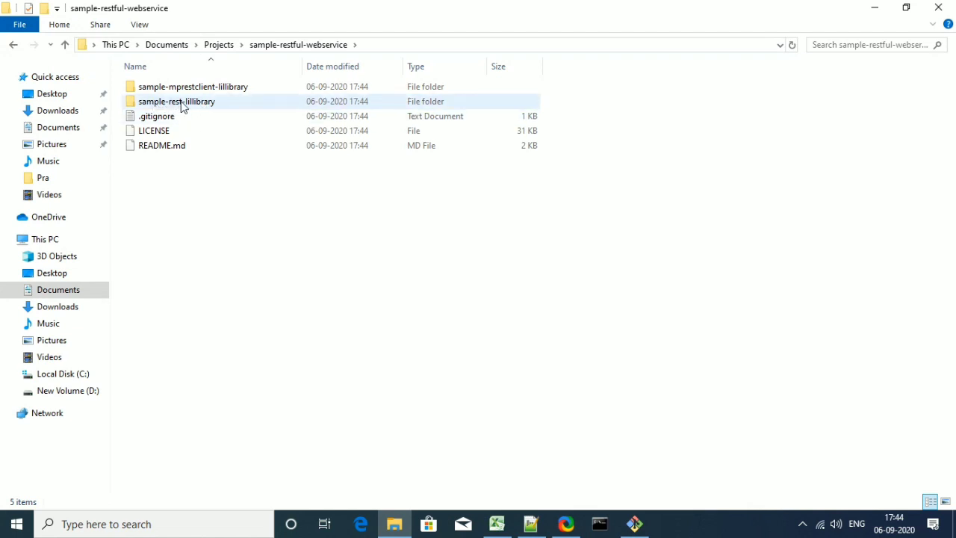
double_click(181, 105)
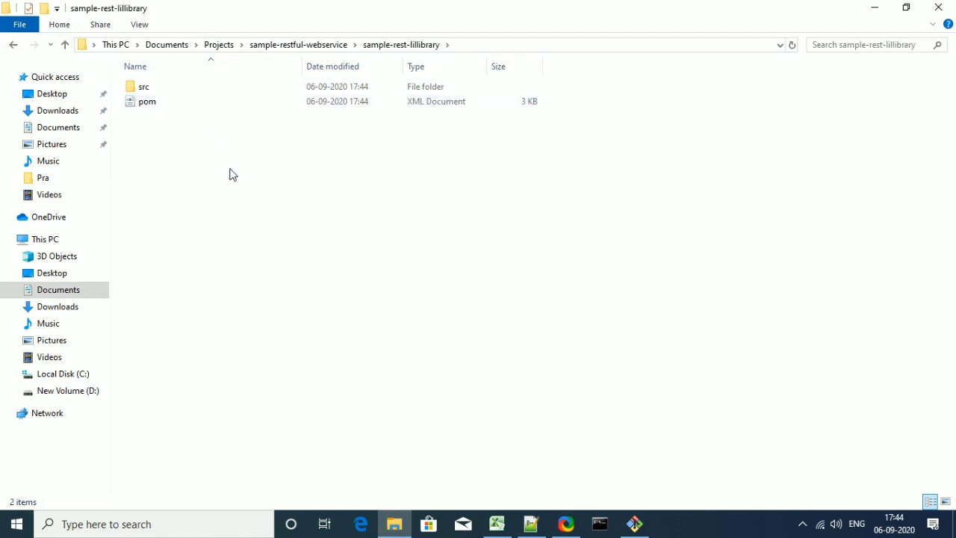
click(531, 523)
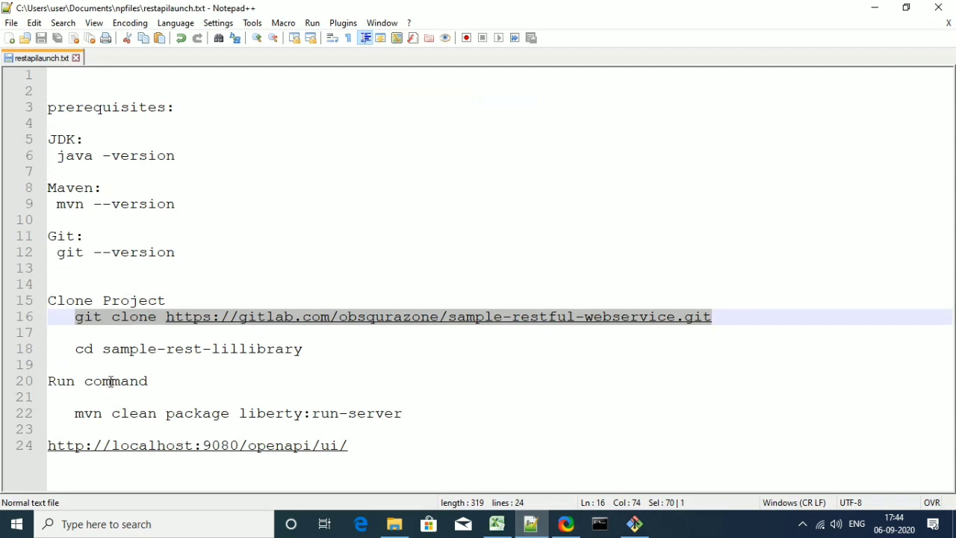
Copy the line 22 command mvn clean package liberty:run-server and bring back the sample-rest-lillibrary folder.
click(77, 415)
drag(78, 415, 404, 415)
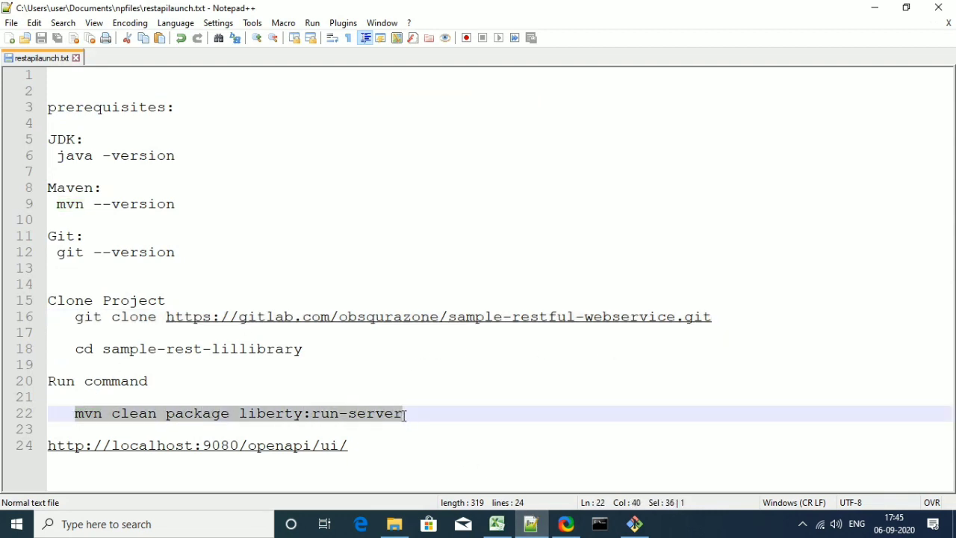
right_click(337, 416)
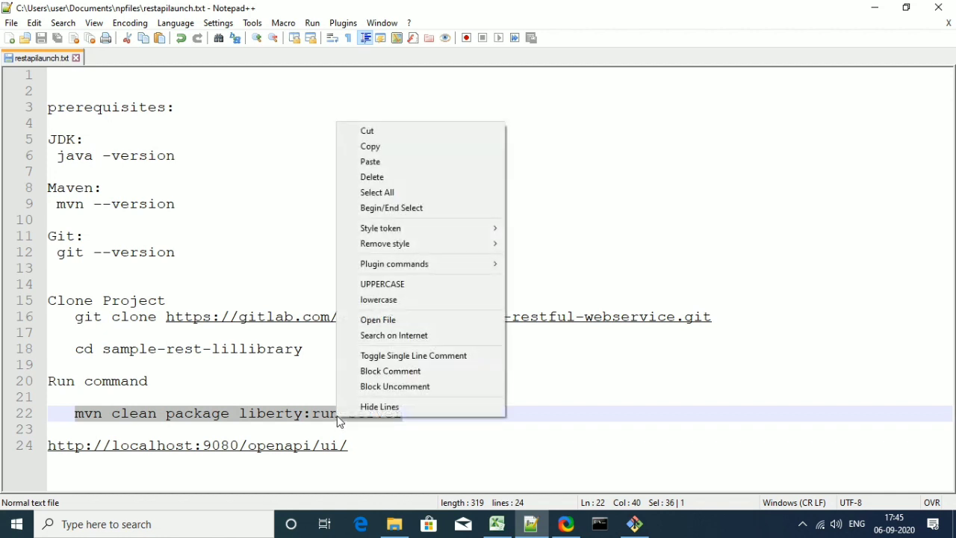
click(370, 146)
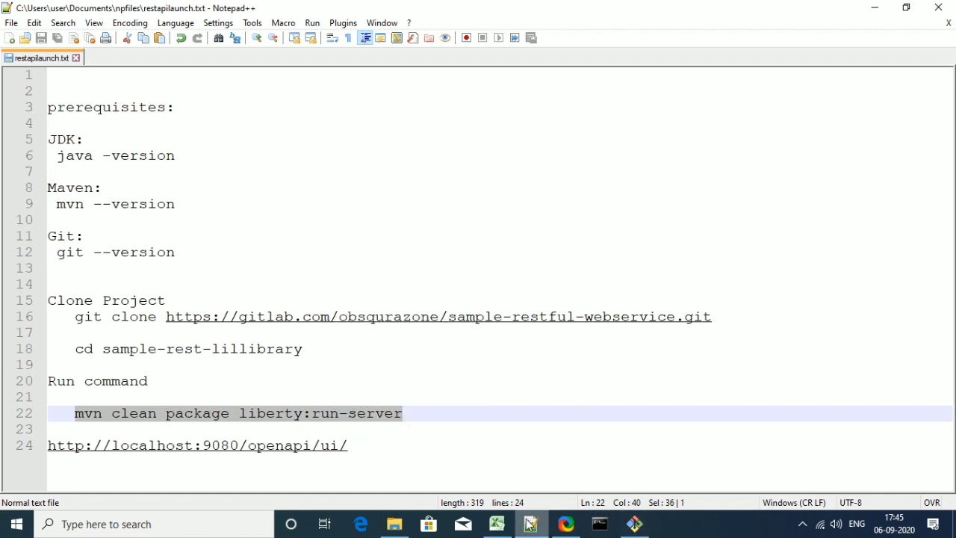
click(394, 525)
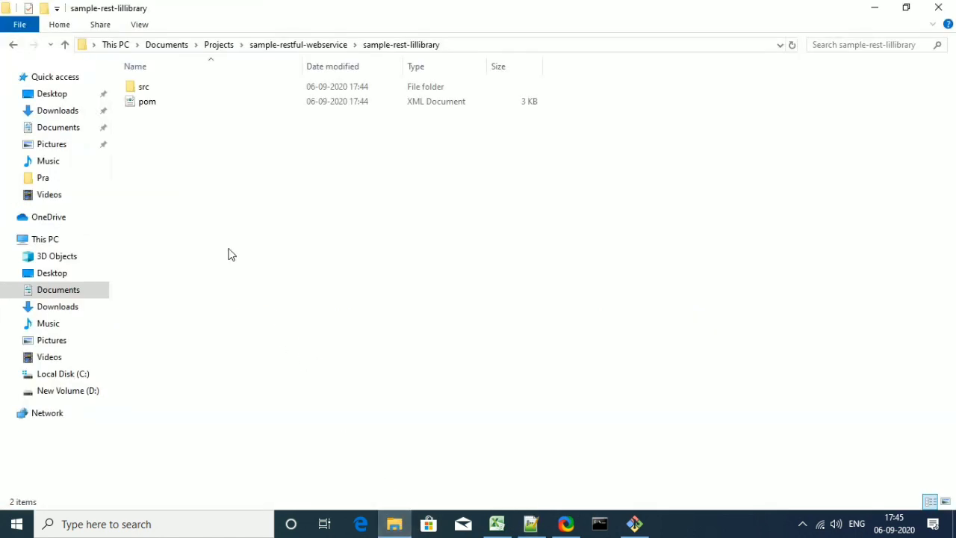
click(453, 44)
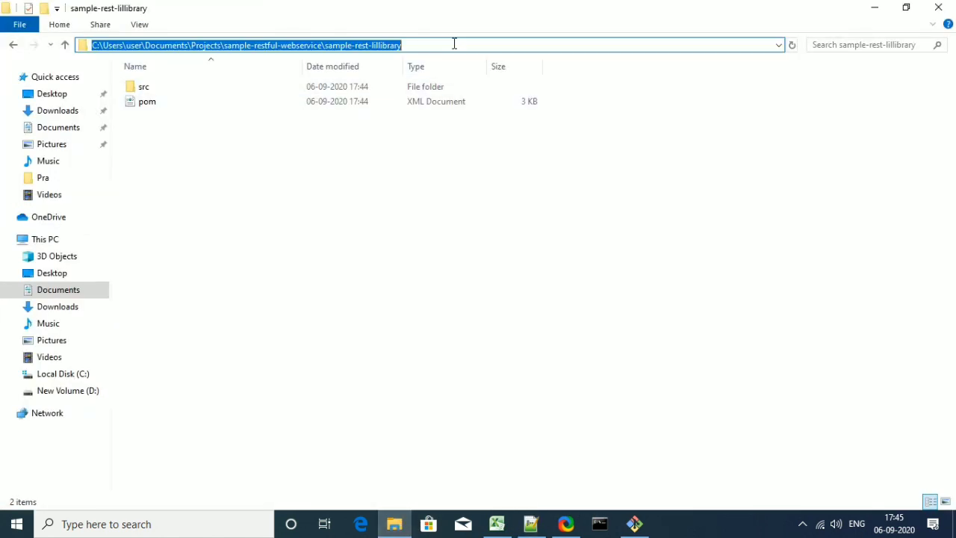
right_click(234, 168)
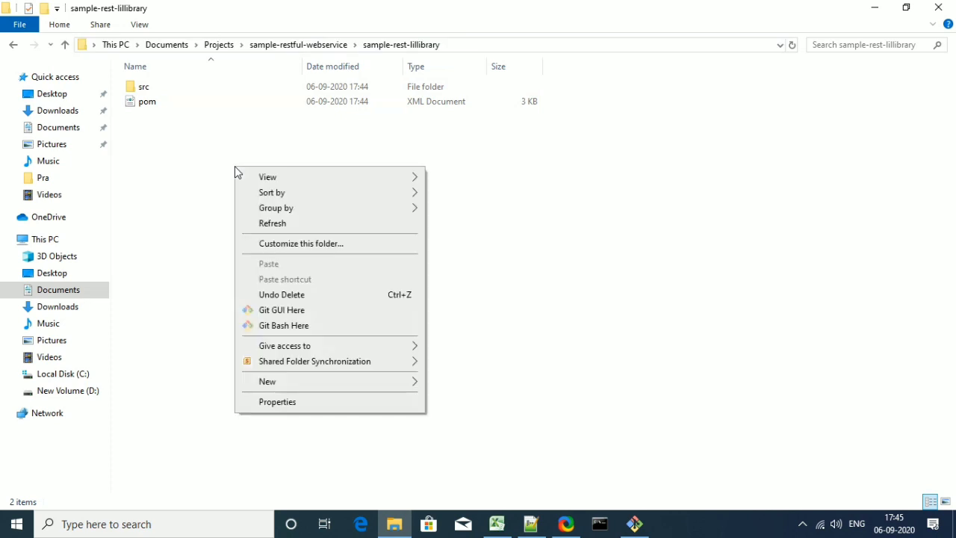
Run mvn clean package liberty:run-server in Git Bash until sampleAppServer is ready at localhost:9080.
click(284, 325)
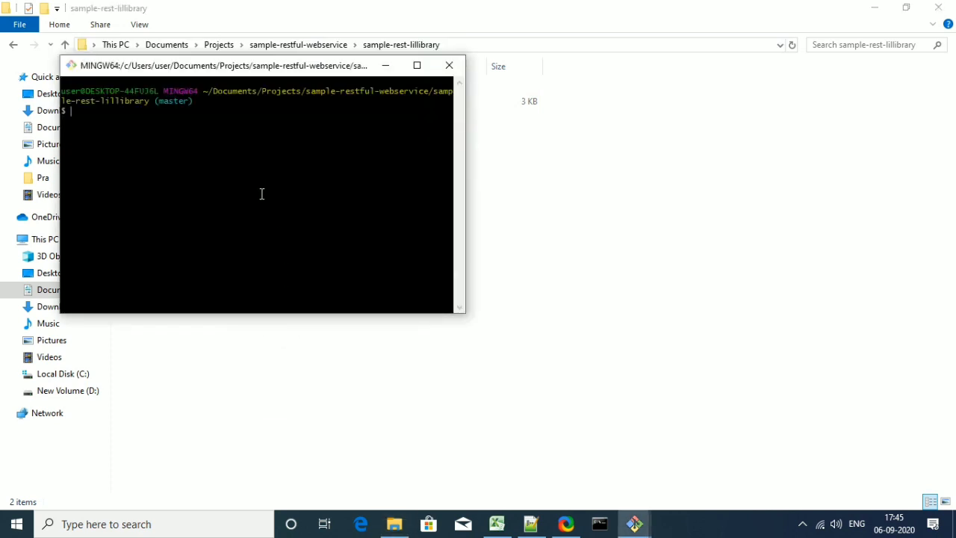
right_click(135, 129)
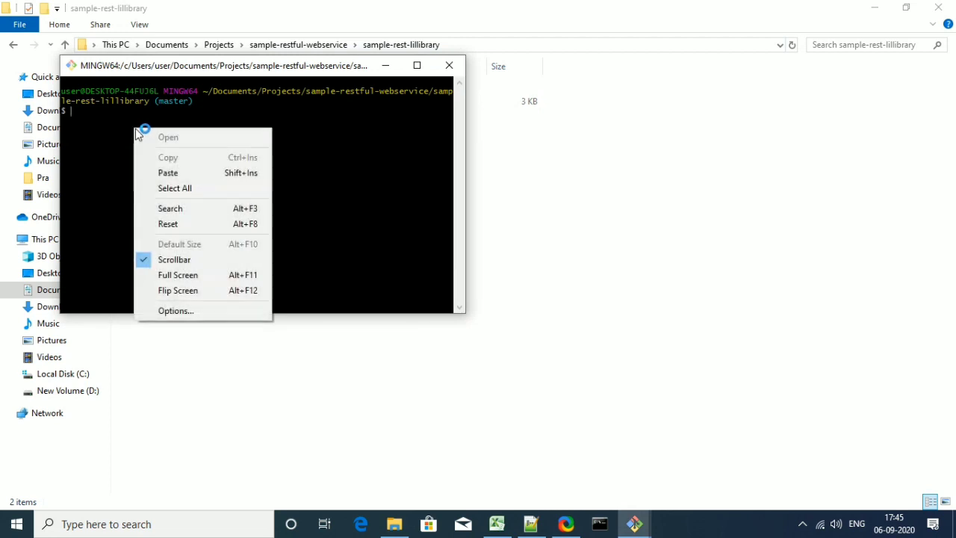
click(174, 173)
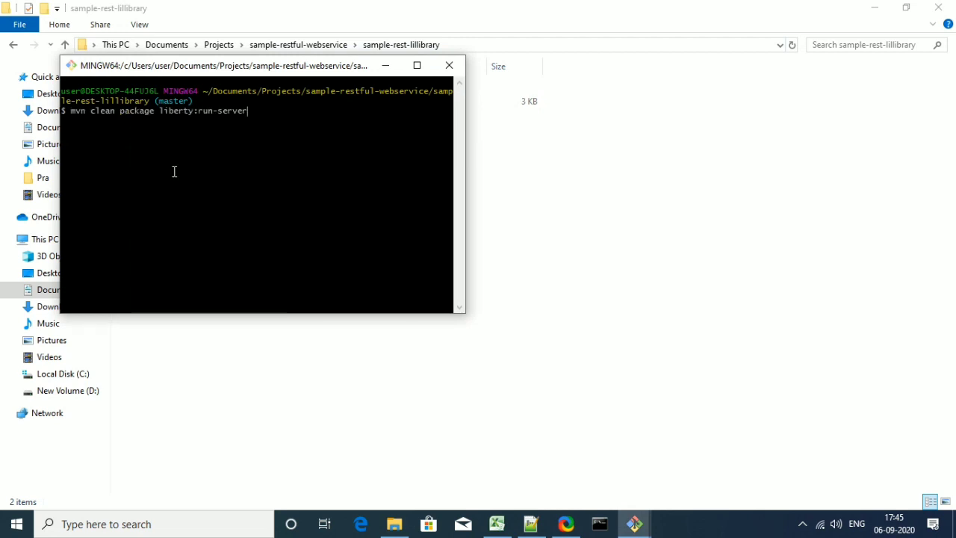
key(Return)
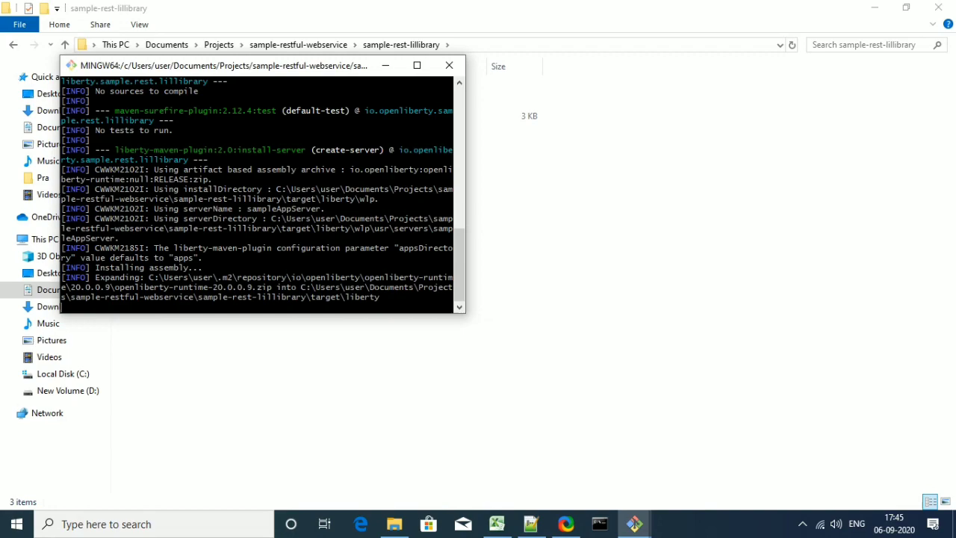
click(417, 65)
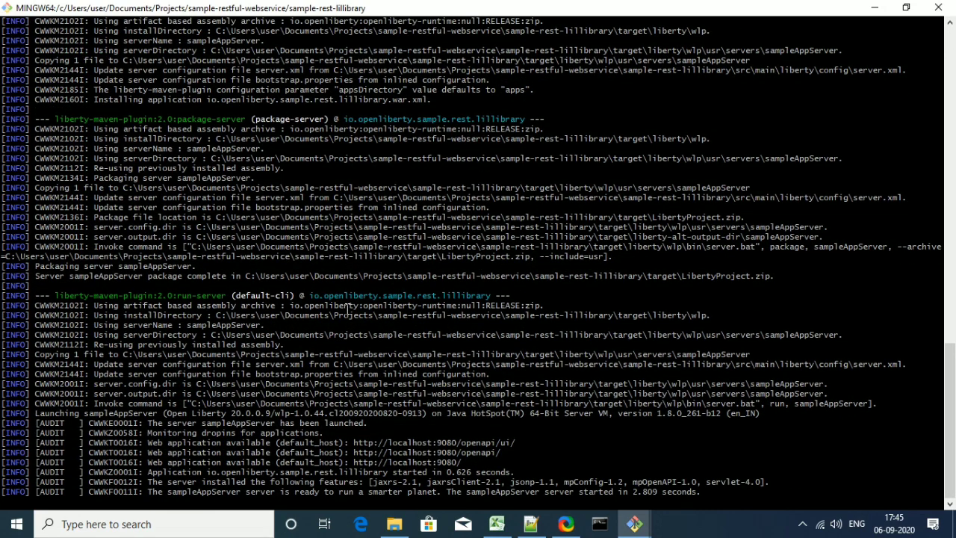
drag(472, 467, 356, 462)
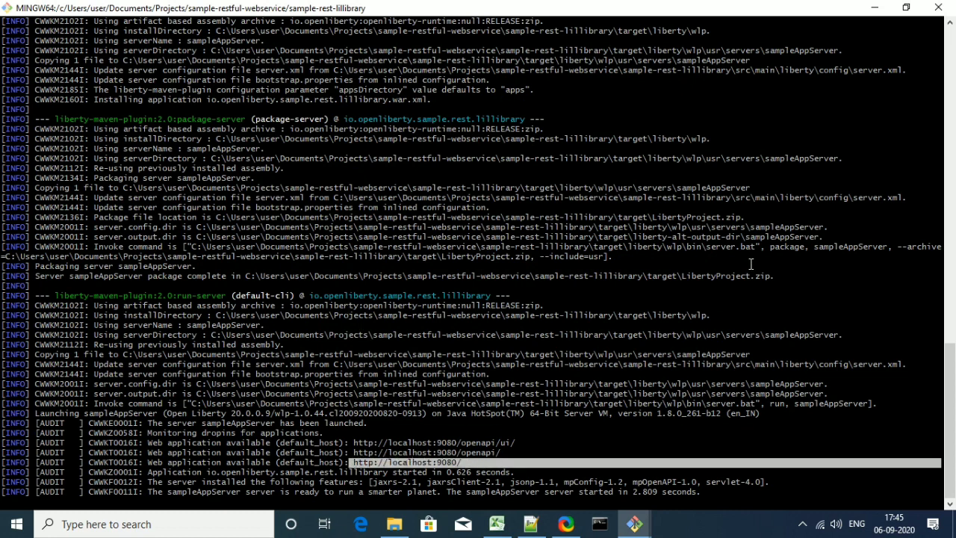
click(531, 525)
drag(348, 446, 47, 447)
right_click(74, 448)
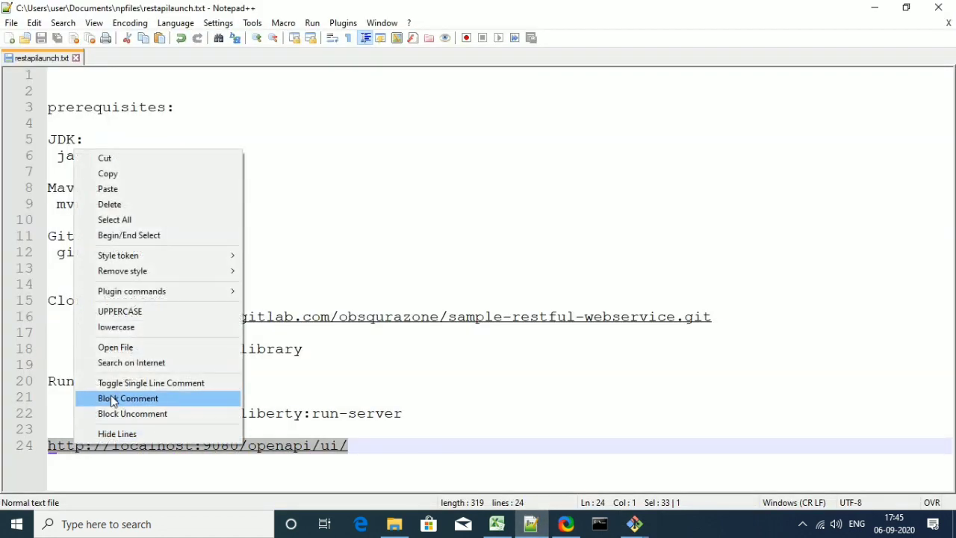
click(120, 172)
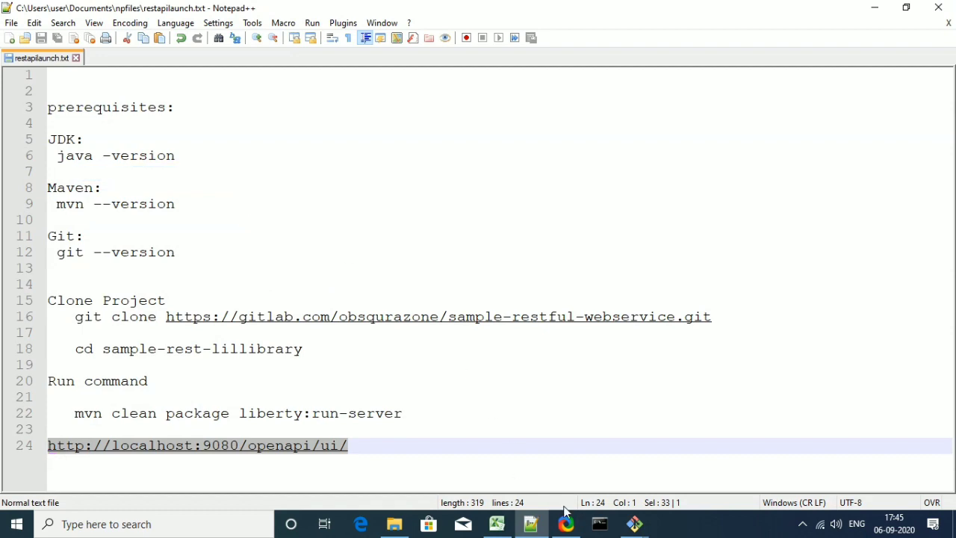
click(876, 7)
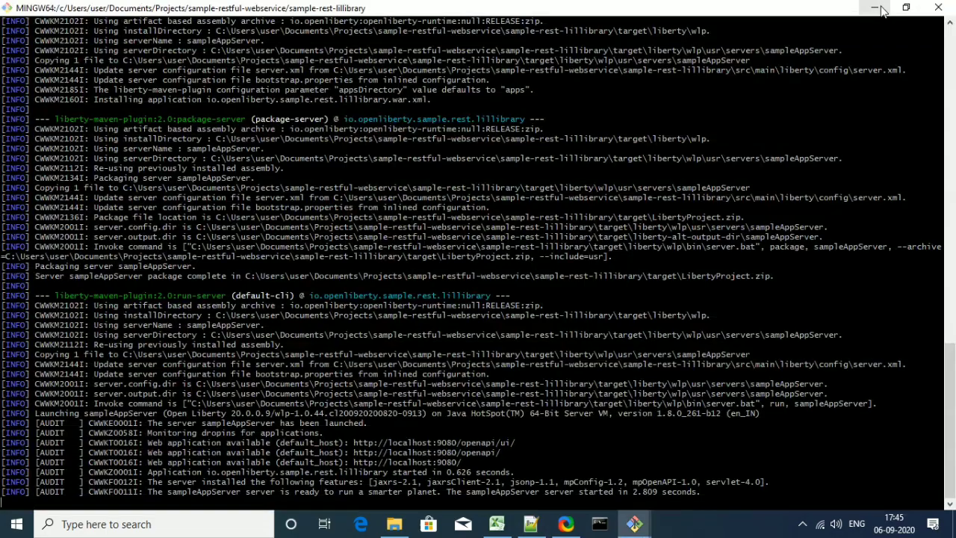
click(875, 7)
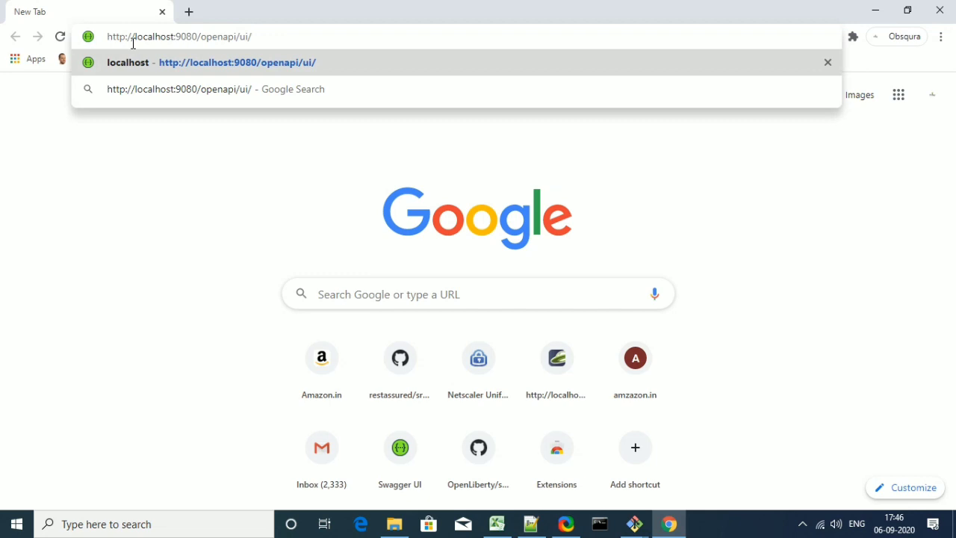
Load the Swagger UI at localhost:9080/openapi/ui/ and scroll through the /v1/books endpoints.
key(Return)
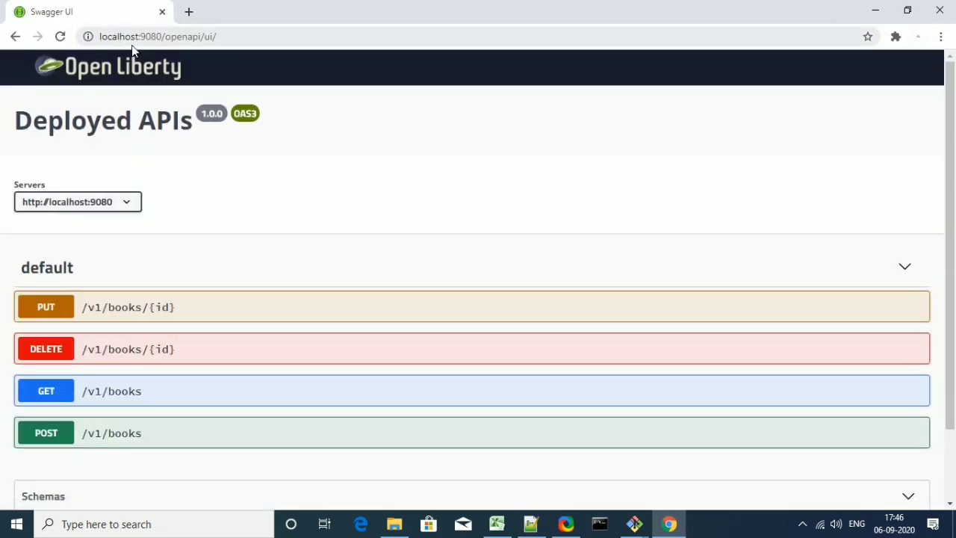
scroll(375, 307, down, 1)
scroll(336, 311, up, 1)
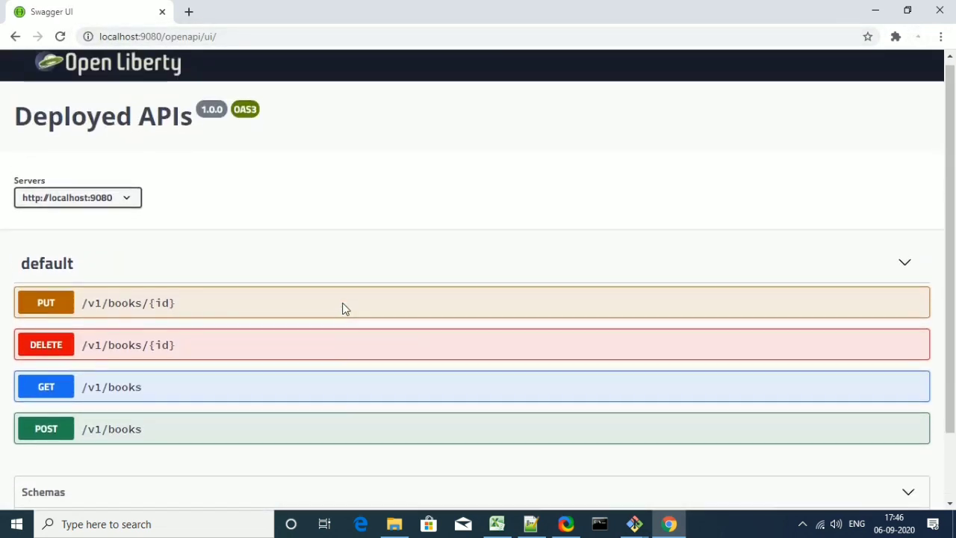
scroll(110, 273, down, 1)
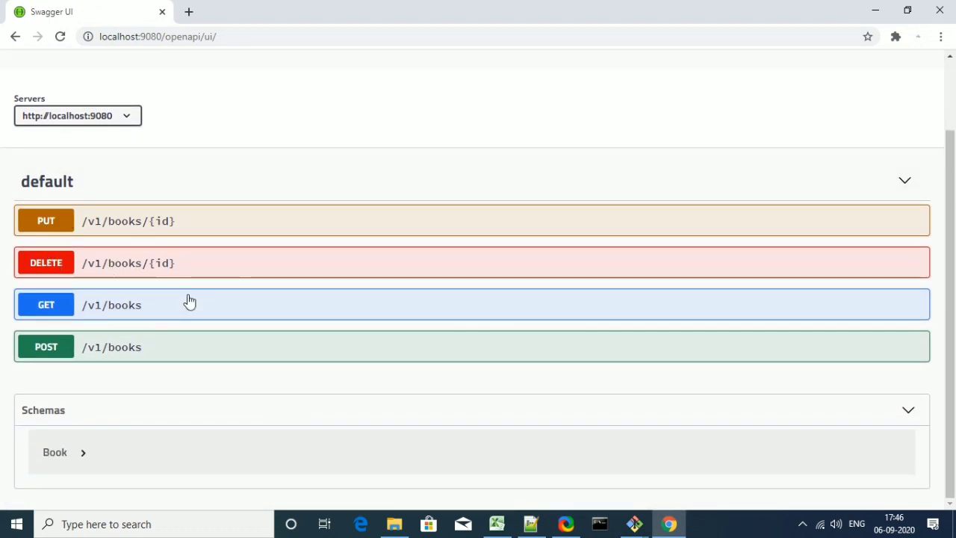
scroll(190, 301, up, 1)
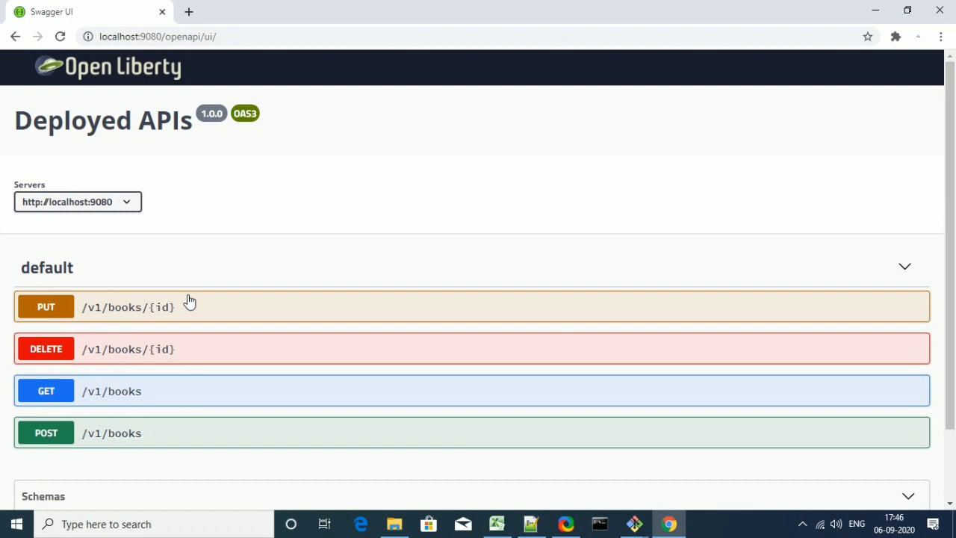